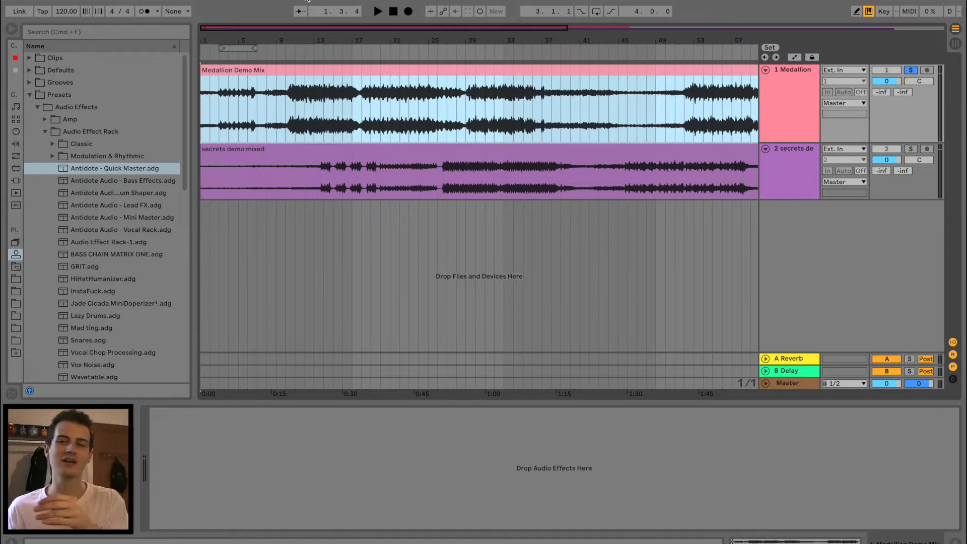
Rename the Antidote - Quick Master rack preset as Antidote - Q-Master
left_click(157, 170)
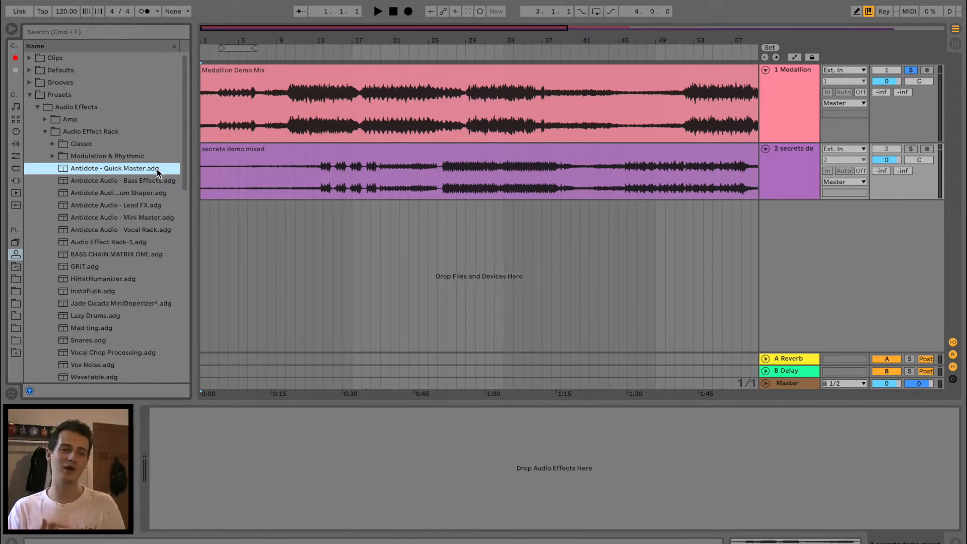
key("super+r")
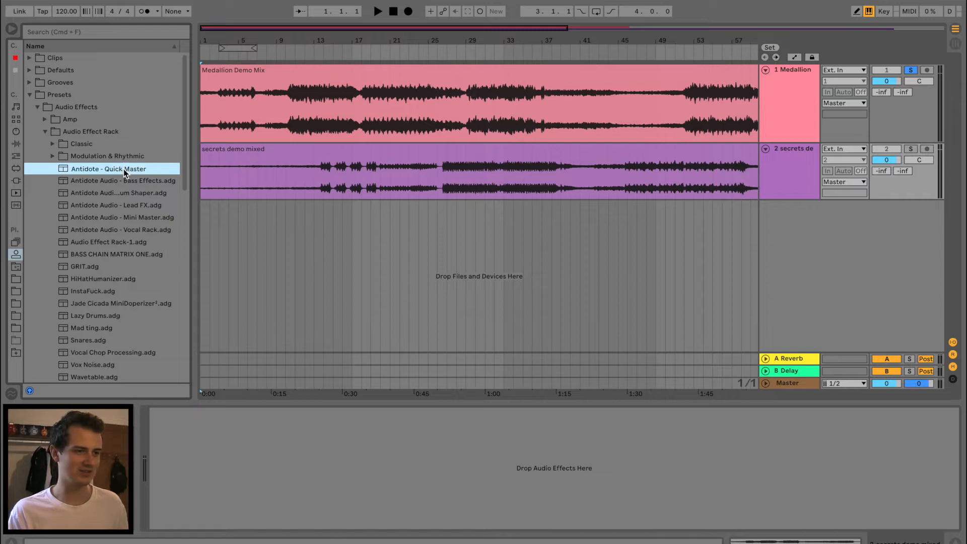
double_click(107, 169)
type("Q-")
key("Return")
left_click(210, 196)
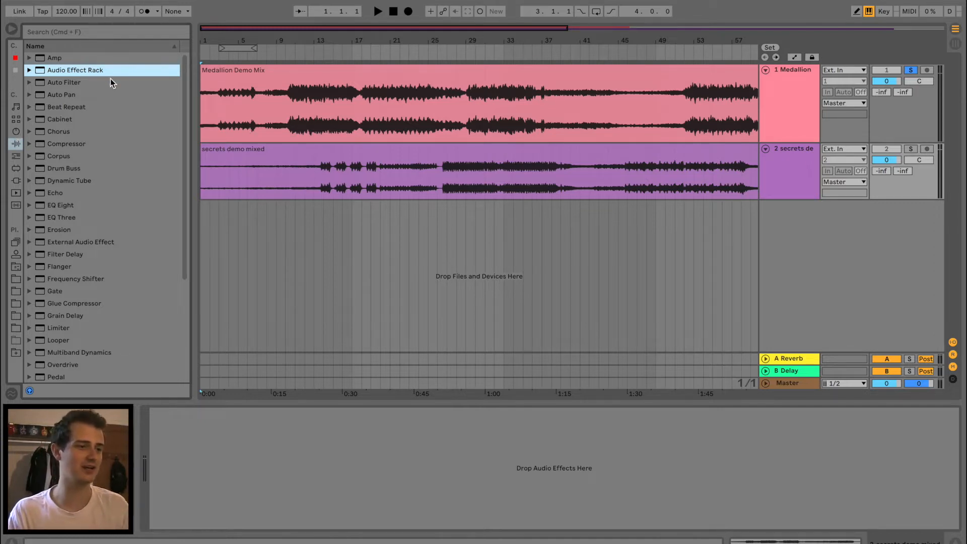
Load the Antidote - Q-Master rack from the Audio Effect Rack presets onto the Medallion track
key("Right")
left_click(89, 182)
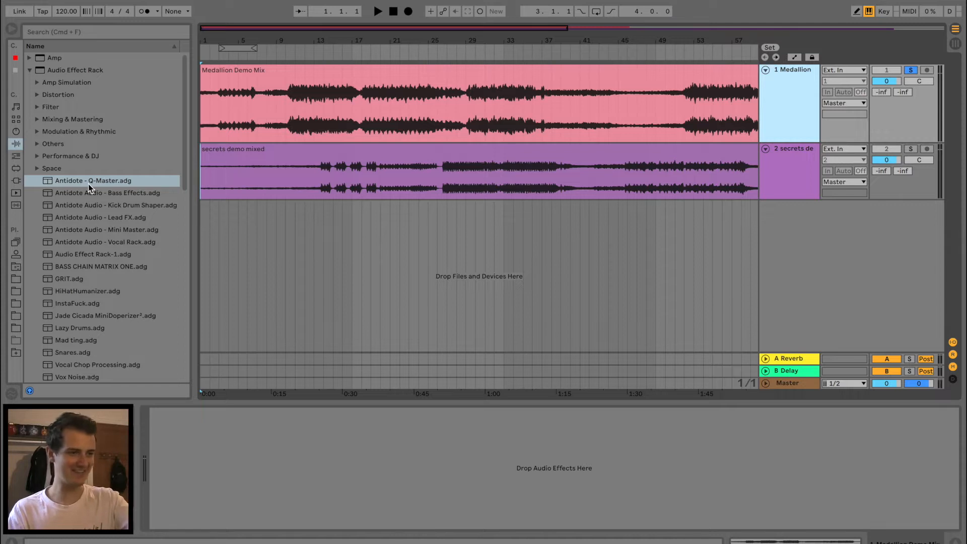
left_click(384, 113)
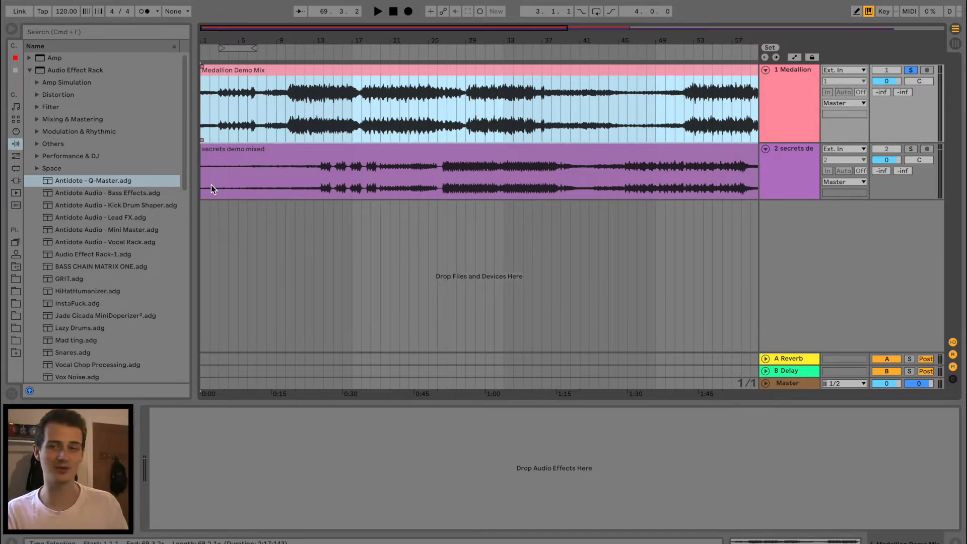
left_click(314, 122)
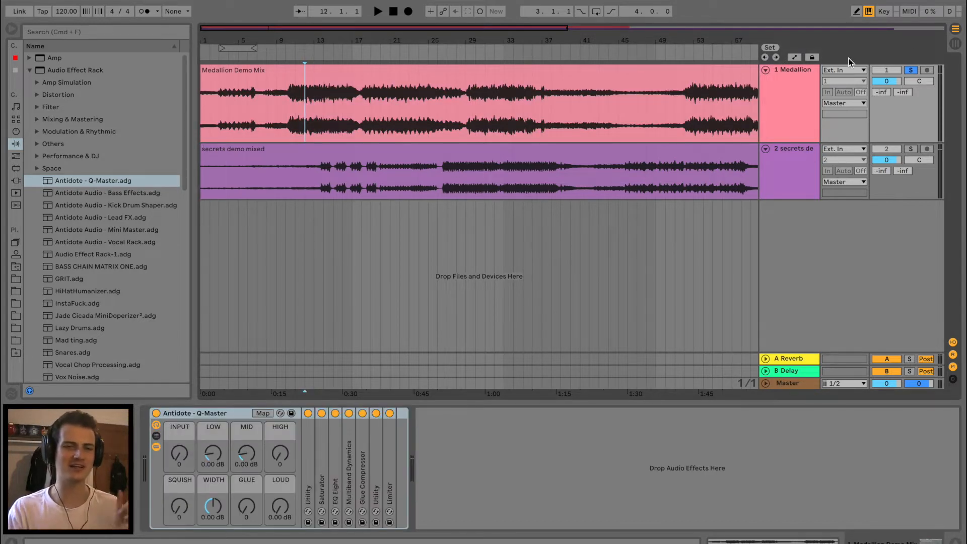
left_click(796, 82)
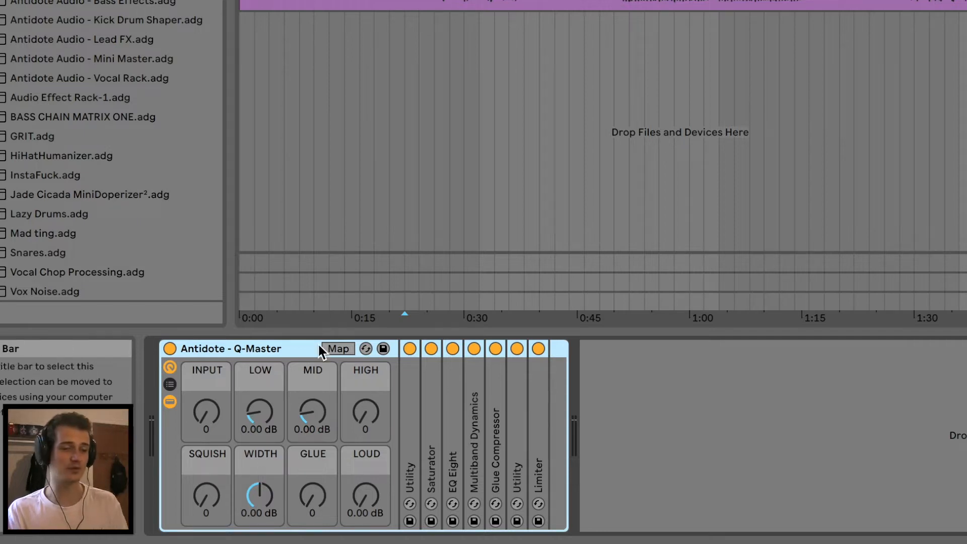
Examine the macro mappings of the Q-Master rack, and leave map mode
left_click(336, 349)
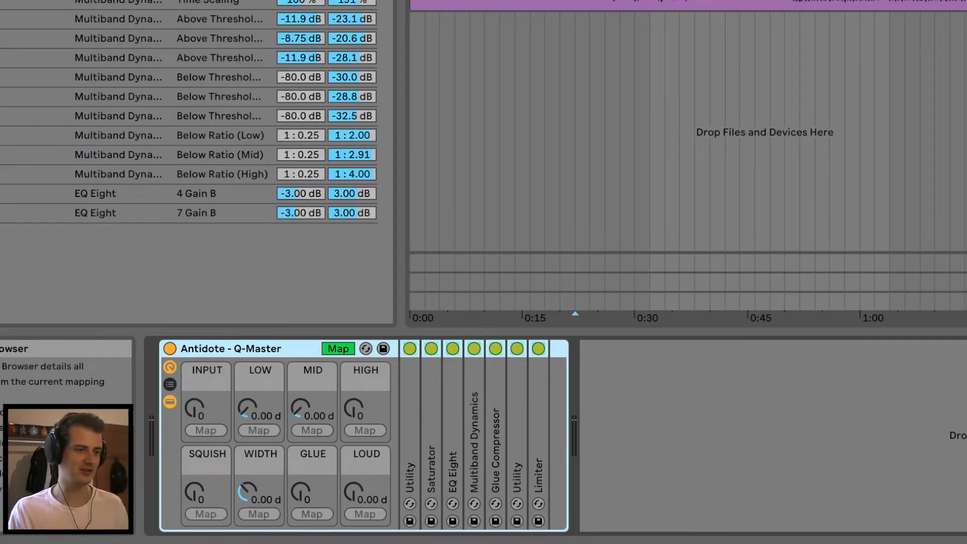
left_click(345, 349)
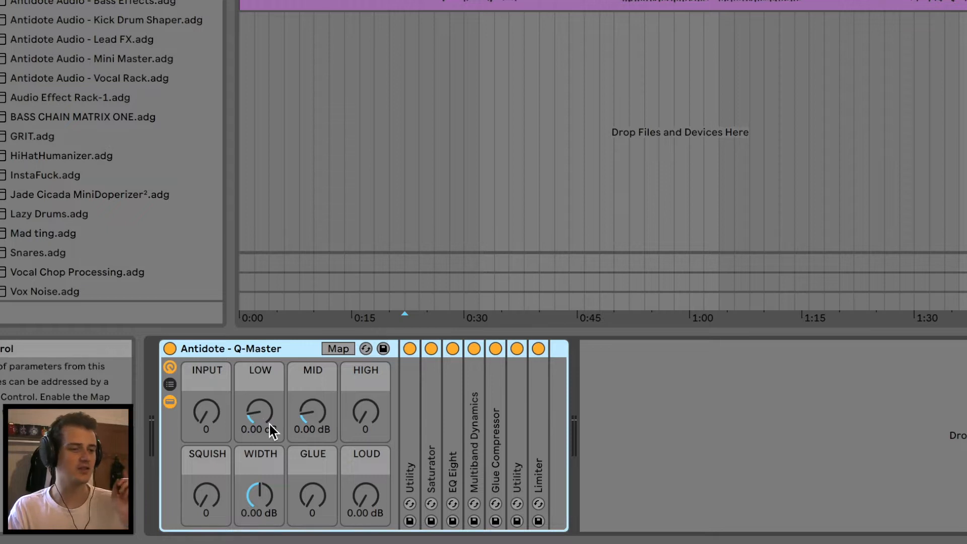
left_click(370, 425)
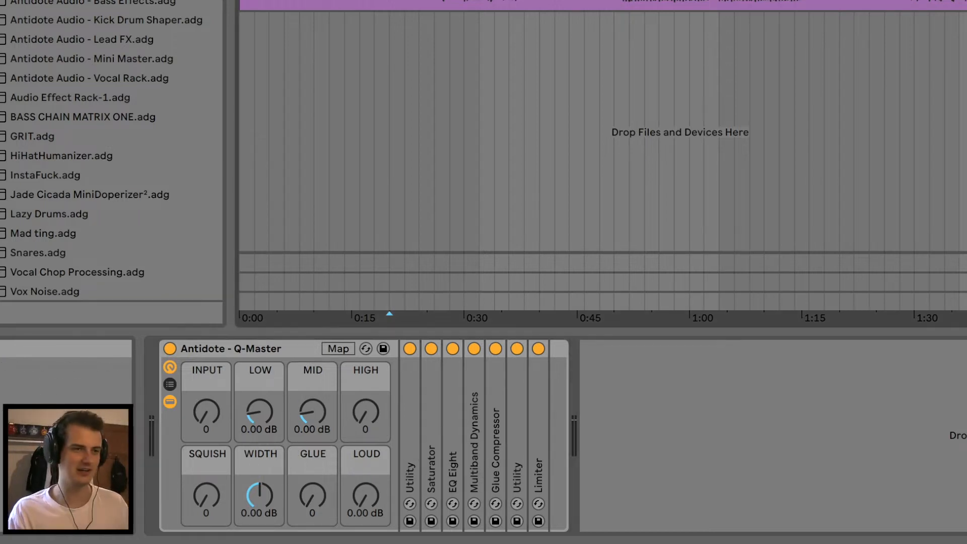
Zoom in on the Medallion mix and play it from about 0:20 through the unadjusted Q-Master rack
left_click_drag(398, 1, 398, 28)
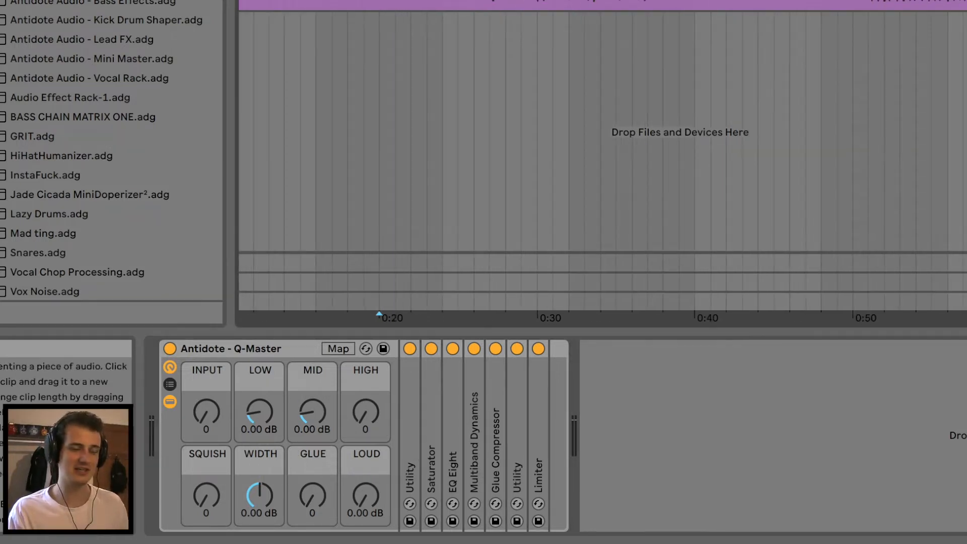
key("space")
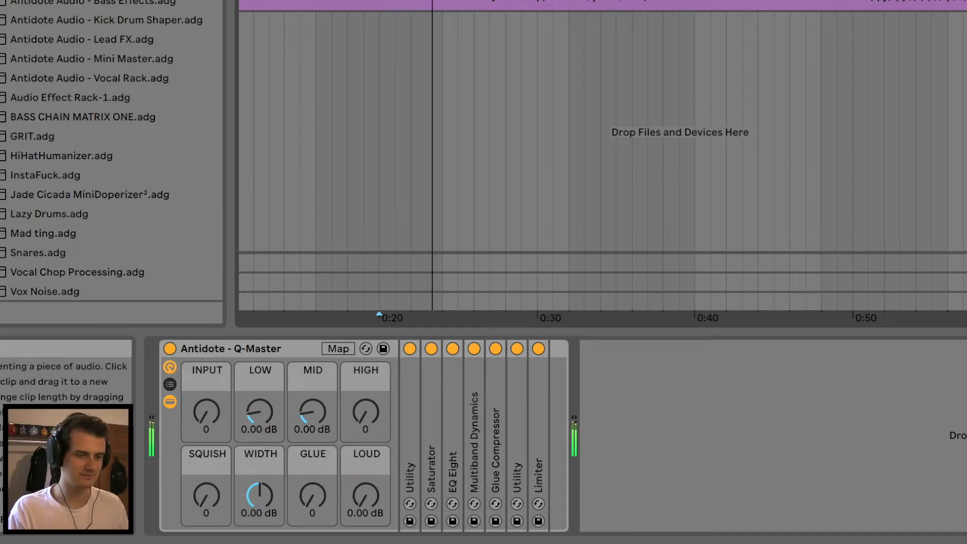
key("space")
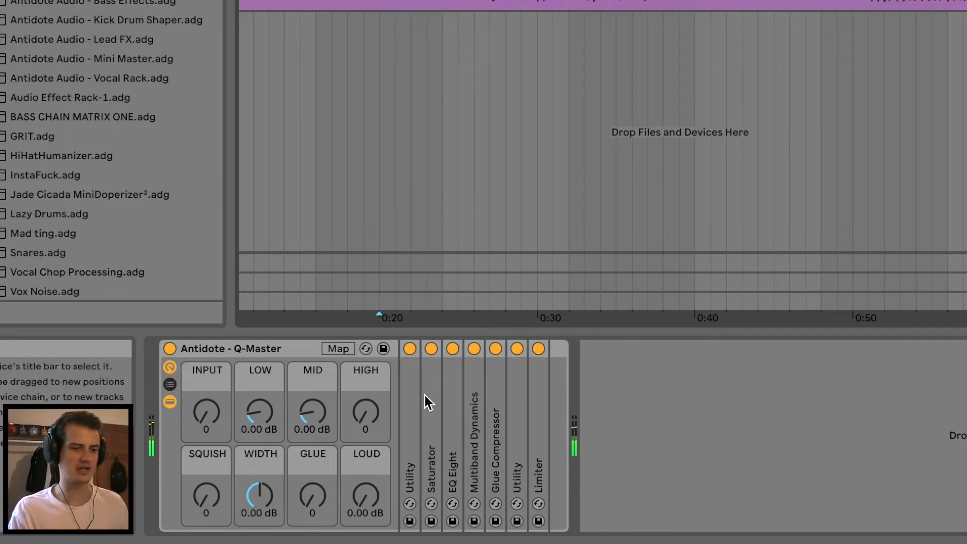
left_click(366, 496)
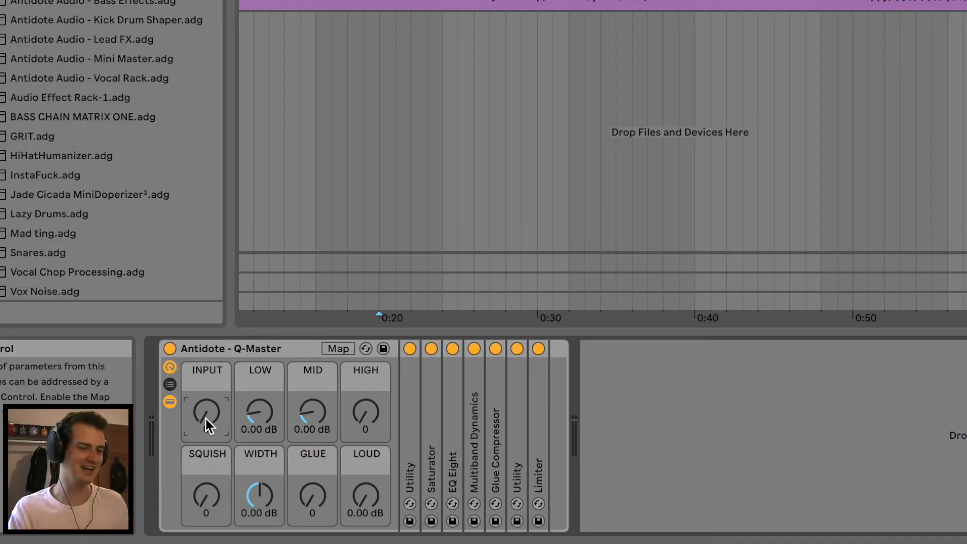
Unfold the Saturator in the Q-Master rack and set the INPUT macro to 10, auditioning the mix
left_click_drag(206, 419, 206, 410)
key("space")
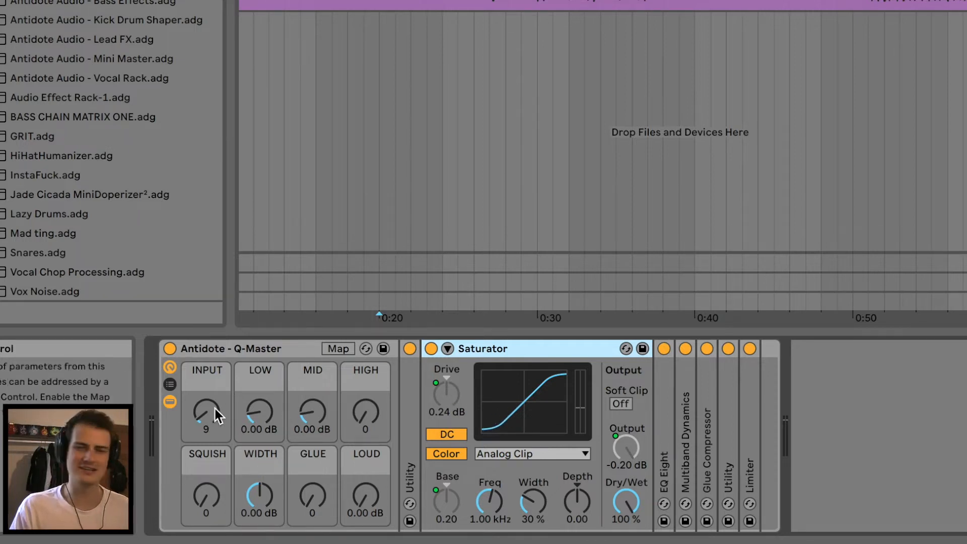
key("space")
mouse_move(218, 416)
left_mouse_down()
mouse_move(218, 352)
mouse_move(212, 419)
left_mouse_up()
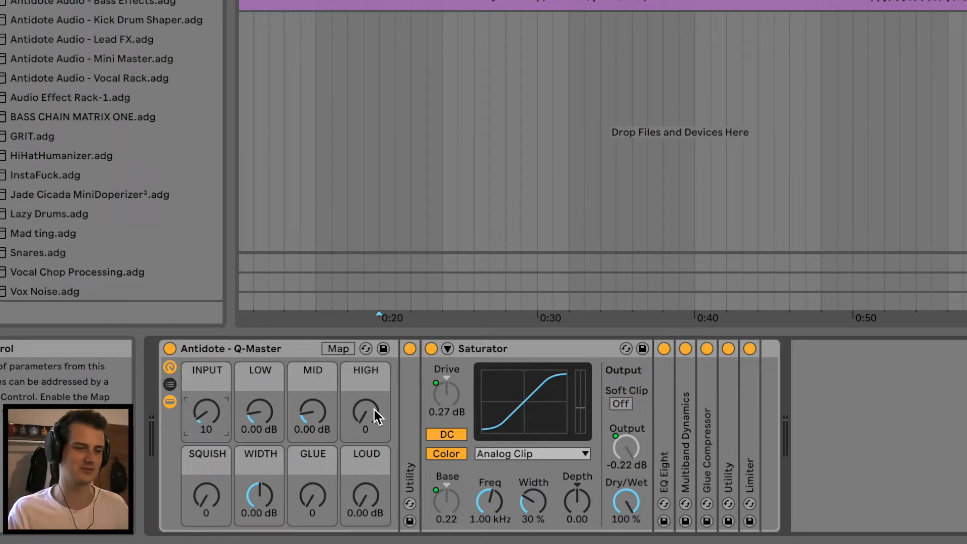
During playback from just before 0:20, set the LOW macro to 0.65 dB, MID to 1.21 dB and HIGH to 22
left_click(364, 3)
key("space")
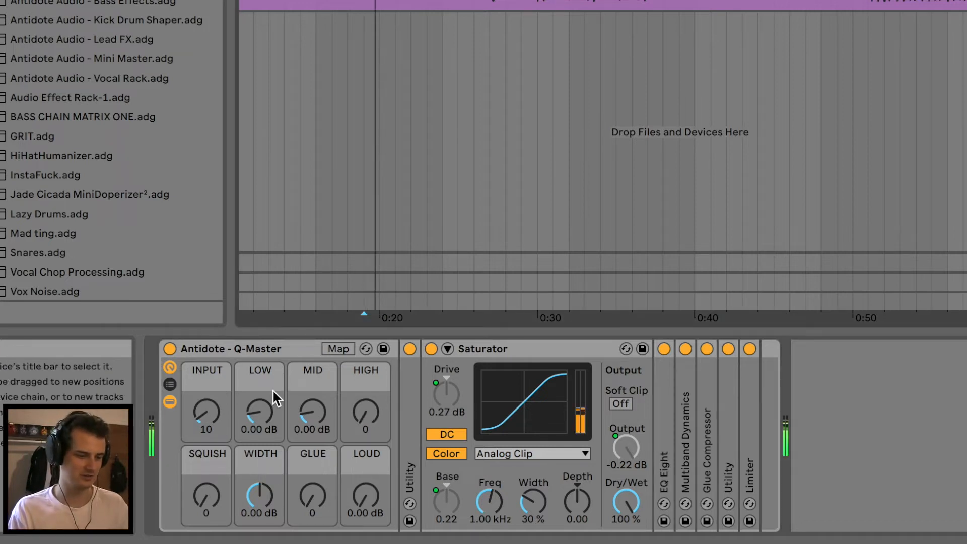
left_click_drag(250, 413, 285, 398)
left_click(366, 412)
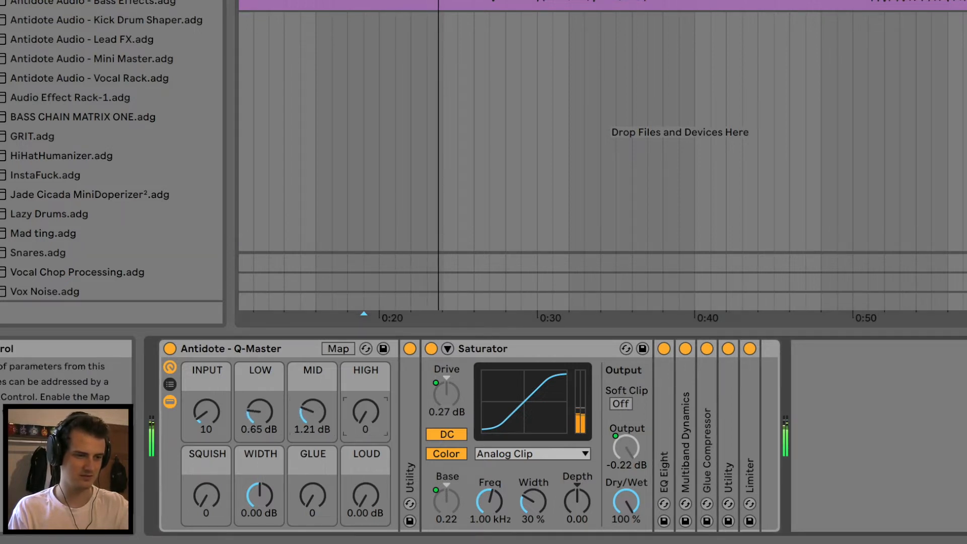
left_click_drag(366, 412, 366, 399)
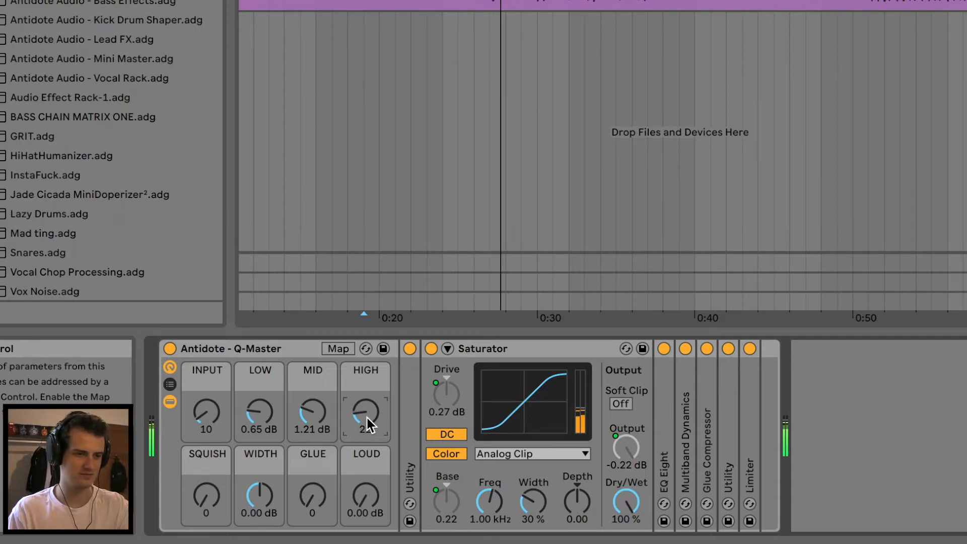
key("space")
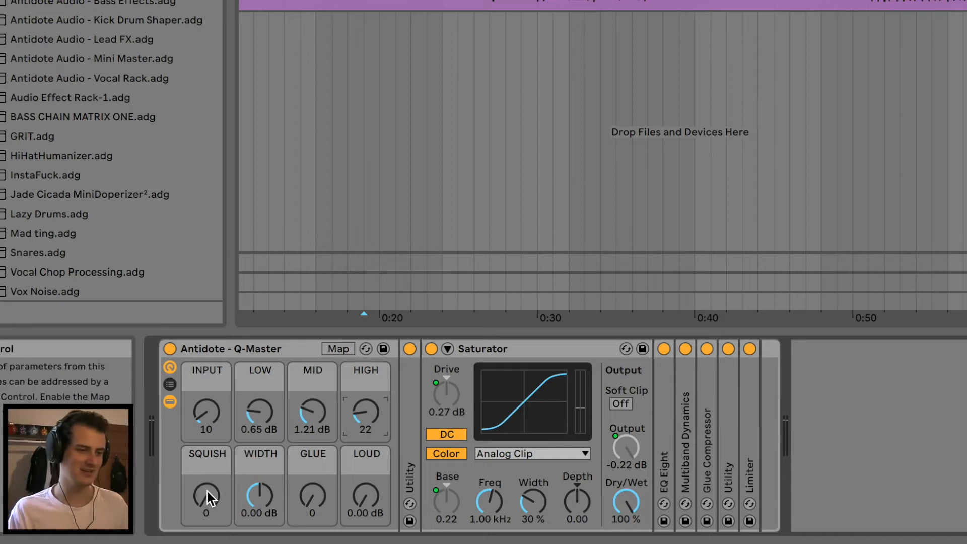
Audition the SQUISH macro up to 122 during playback, and set it to 14
key("space")
mouse_move(207, 496)
left_mouse_down()
mouse_move(207, 514)
mouse_move(207, 497)
left_mouse_up()
key("space")
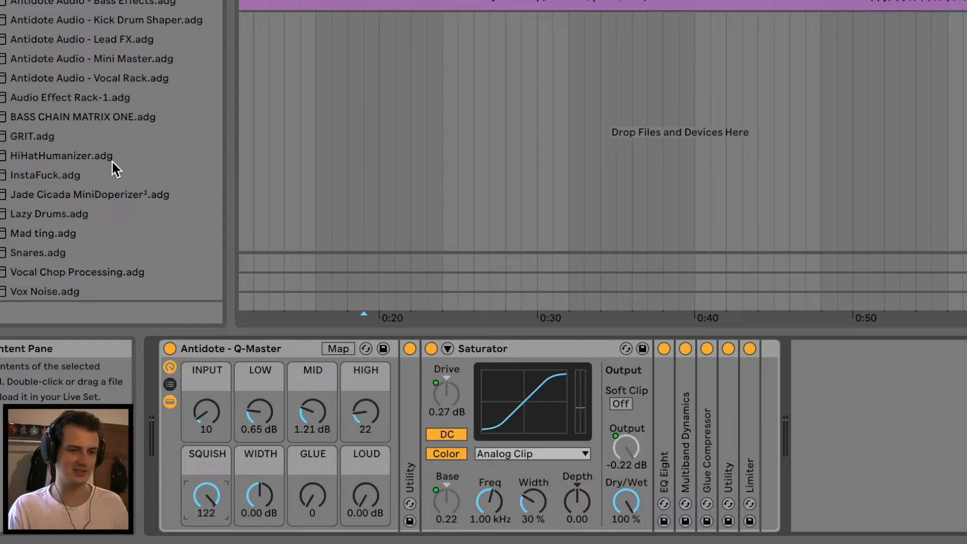
double_click(686, 453)
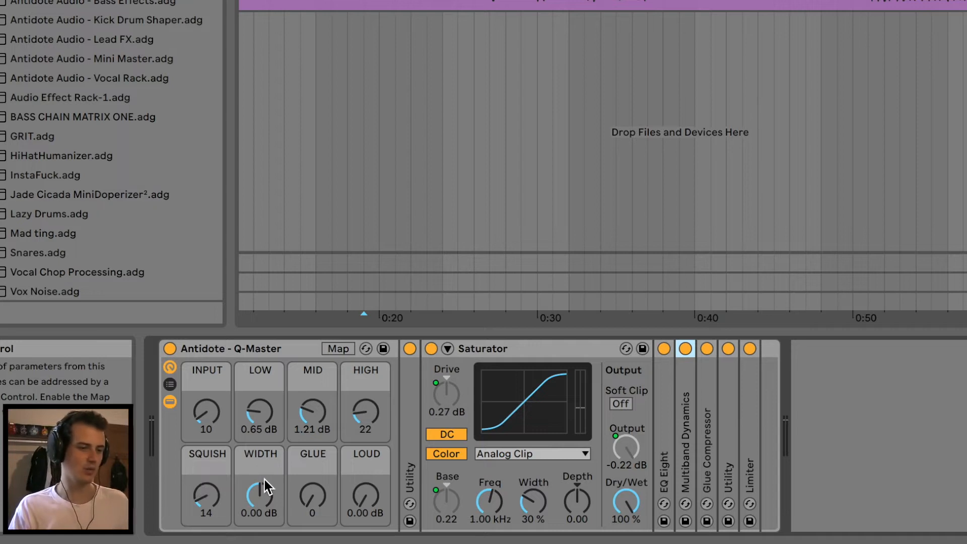
Compare the WIDTH macro at 3.00 dB and -3.00 dB during playback, and set it to 0.40 dB
left_click_drag(259, 487, 259, 463)
key("space")
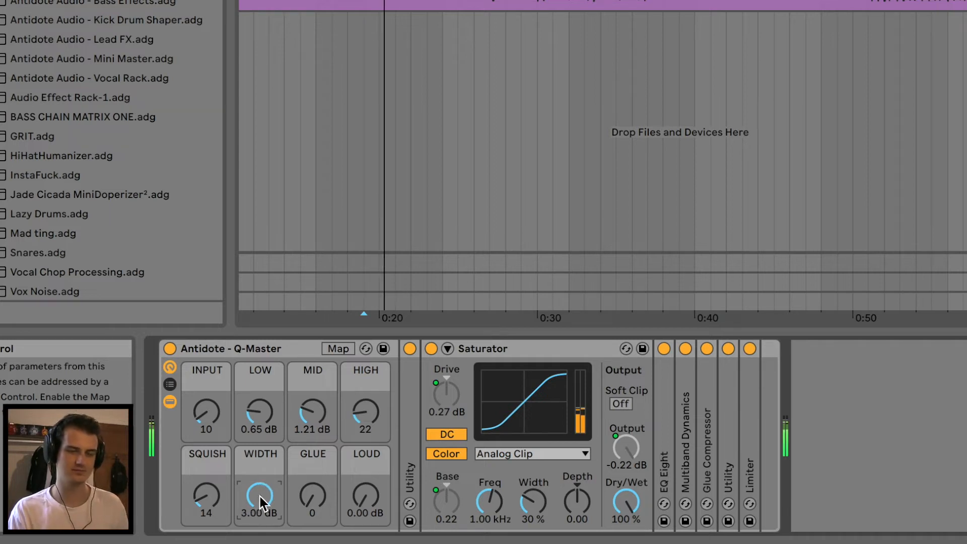
left_click_drag(260, 497, 260, 539)
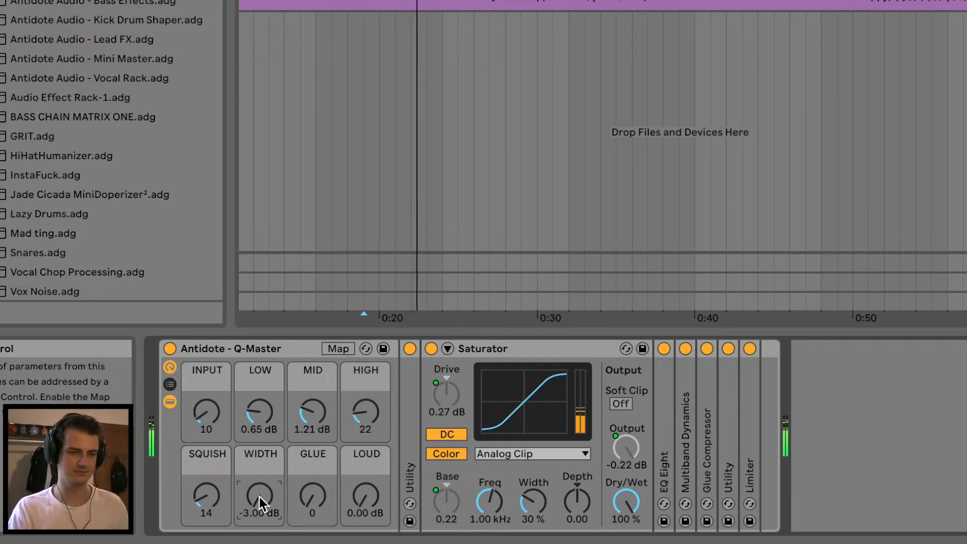
left_click_drag(260, 497, 260, 453)
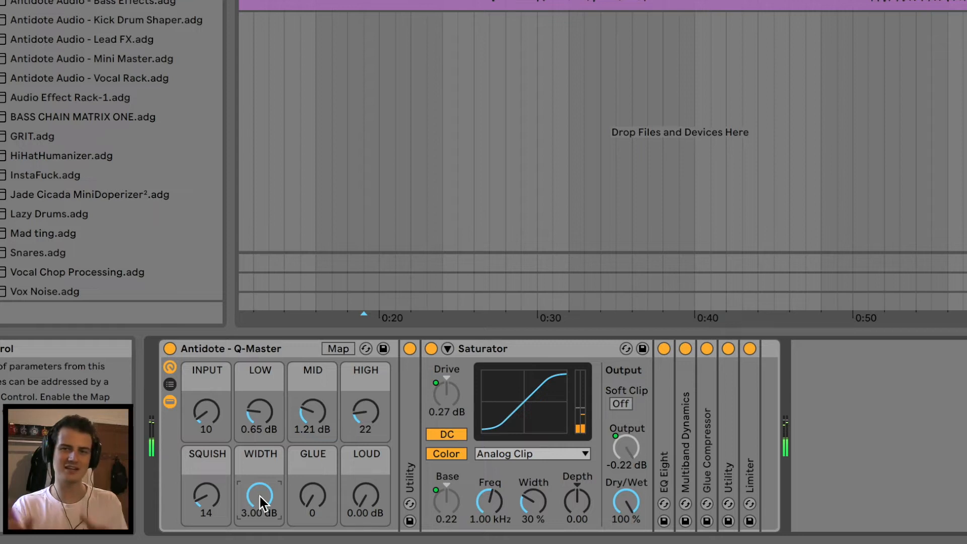
double_click(260, 497)
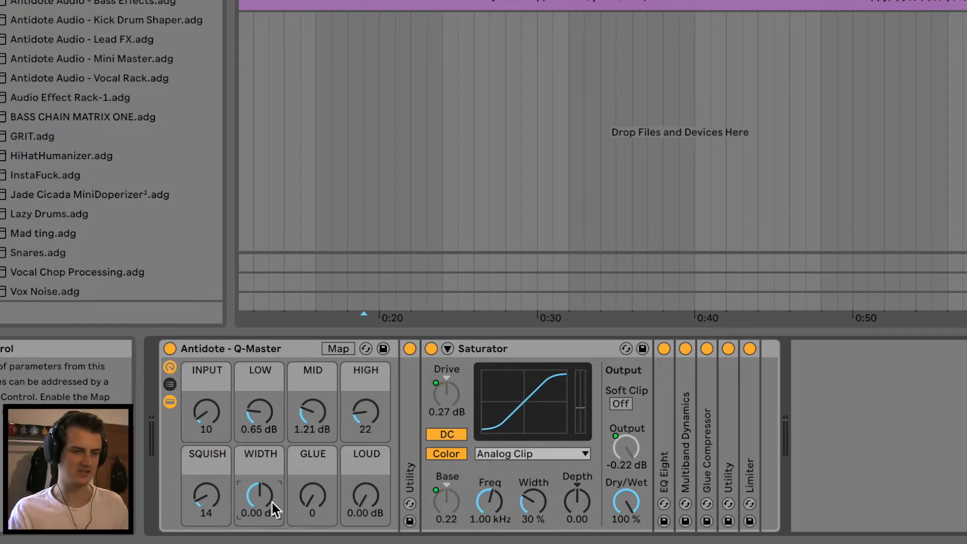
left_click_drag(272, 502, 272, 498)
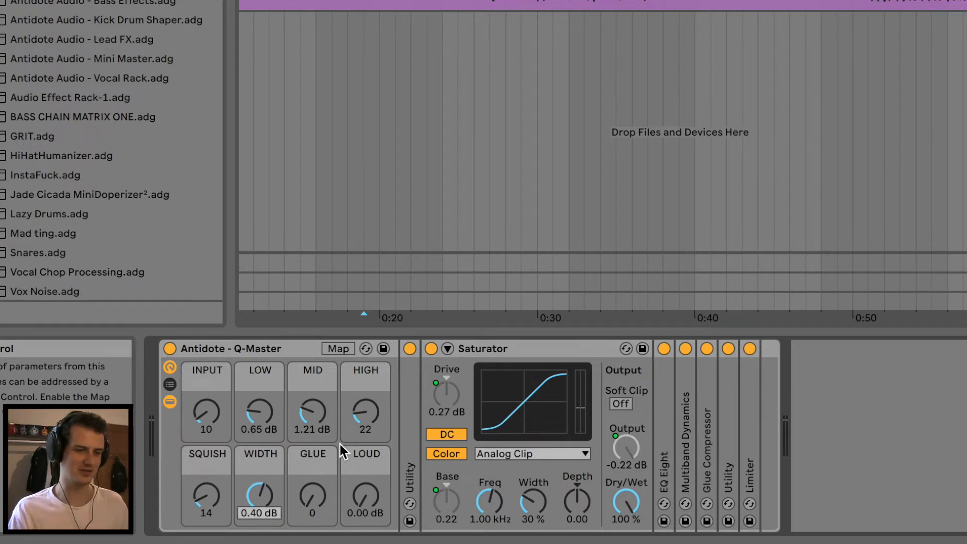
Unfold the Glue Compressor and Limiter devices in the Q-Master rack
double_click(708, 438)
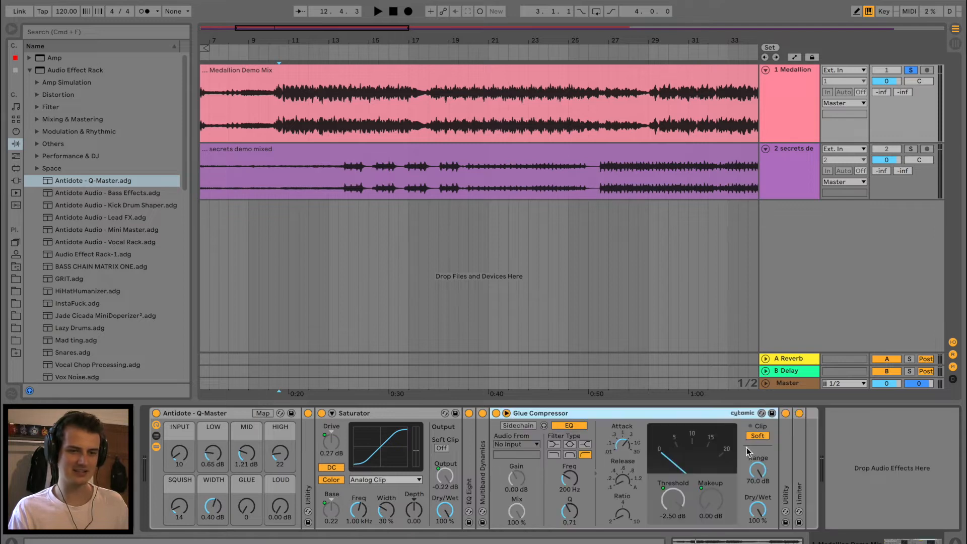
double_click(797, 452)
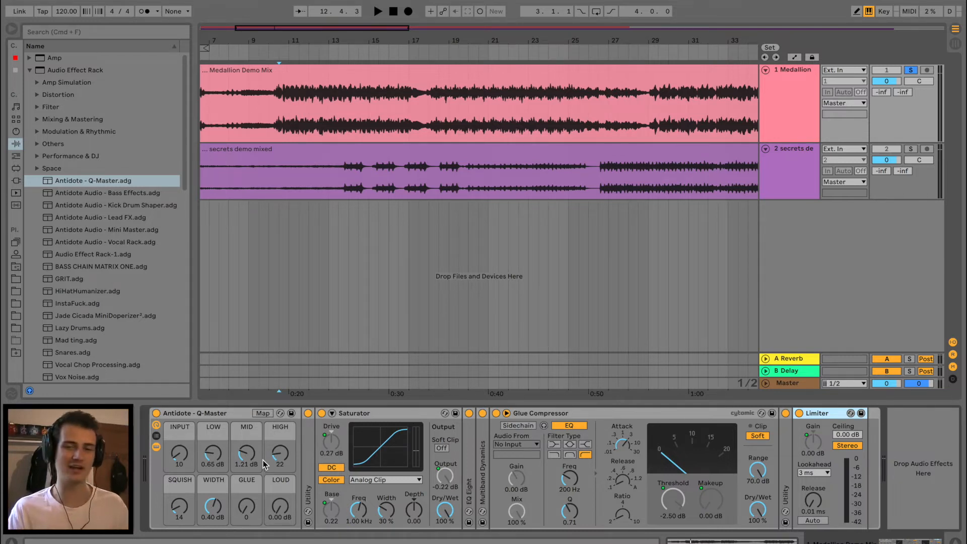
left_click(812, 436)
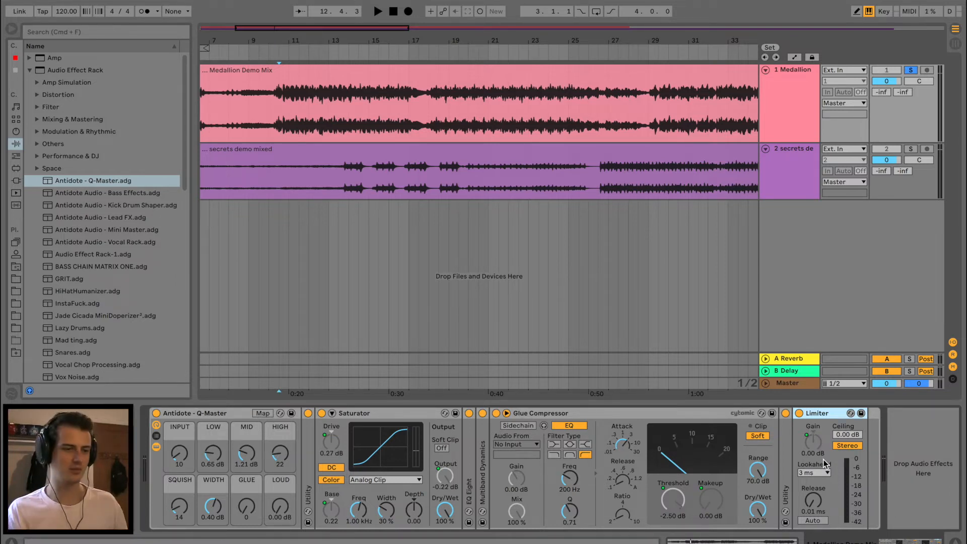
Sweep the GLUE macro up to 127 during playback, and set it to 81
left_click(234, 500)
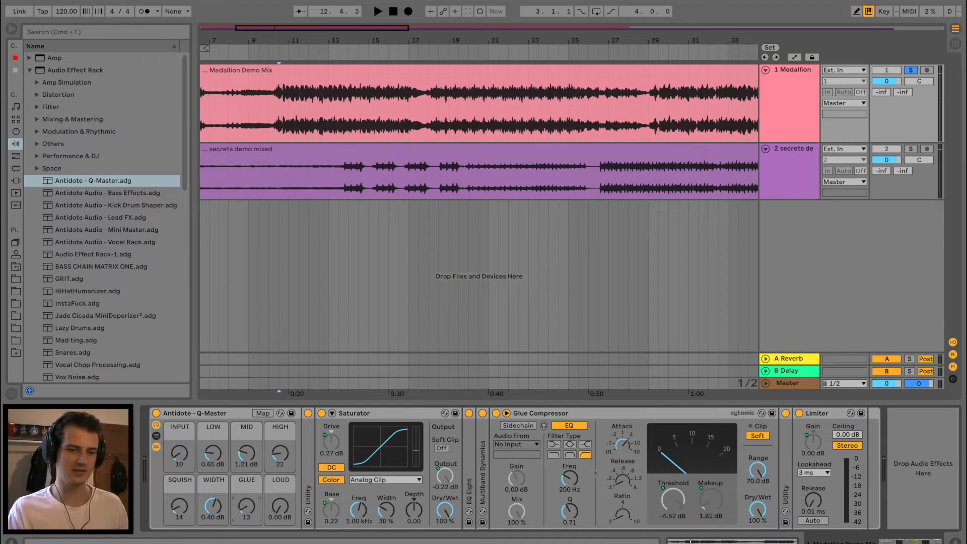
key("space")
left_click_drag(243, 511, 243, 427)
key("space")
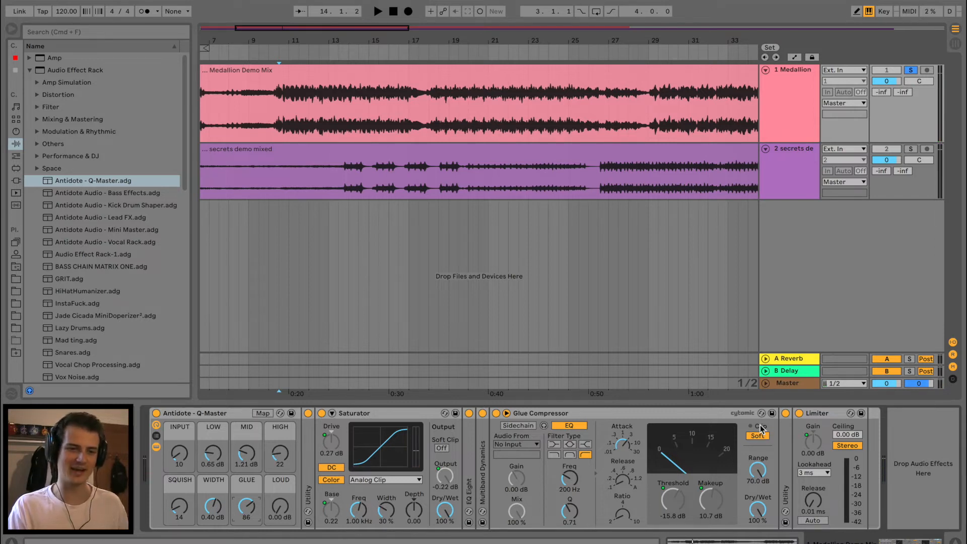
key("space")
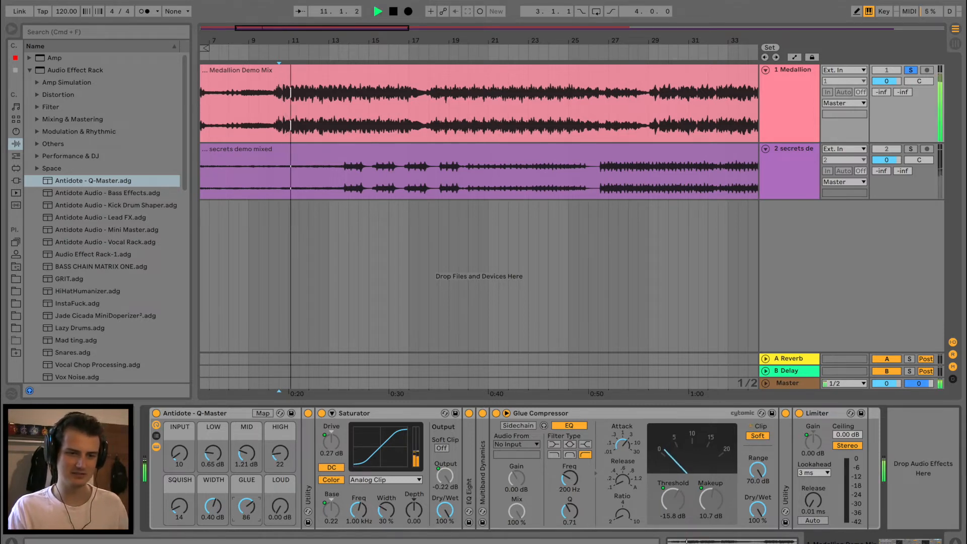
left_click_drag(247, 506, 246, 485)
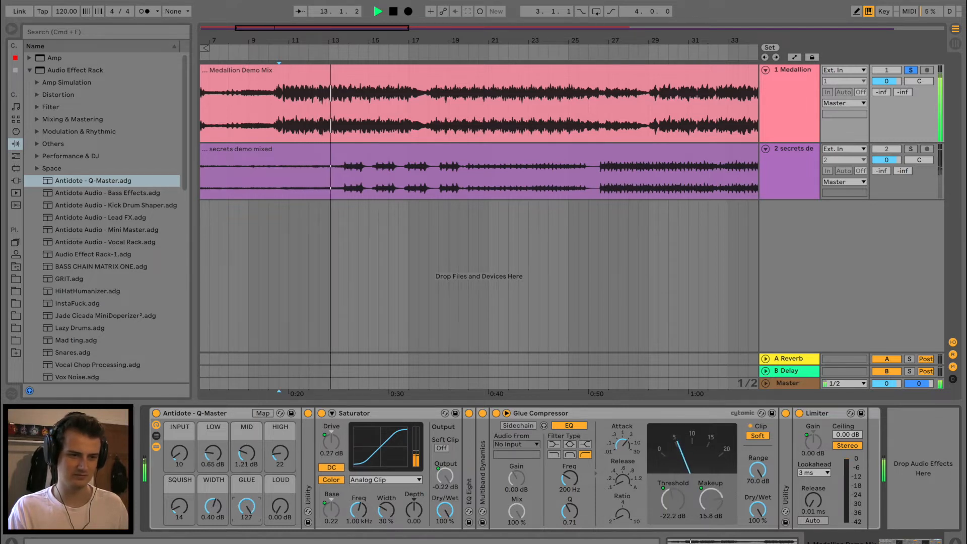
left_click_drag(248, 513, 248, 534)
key("space")
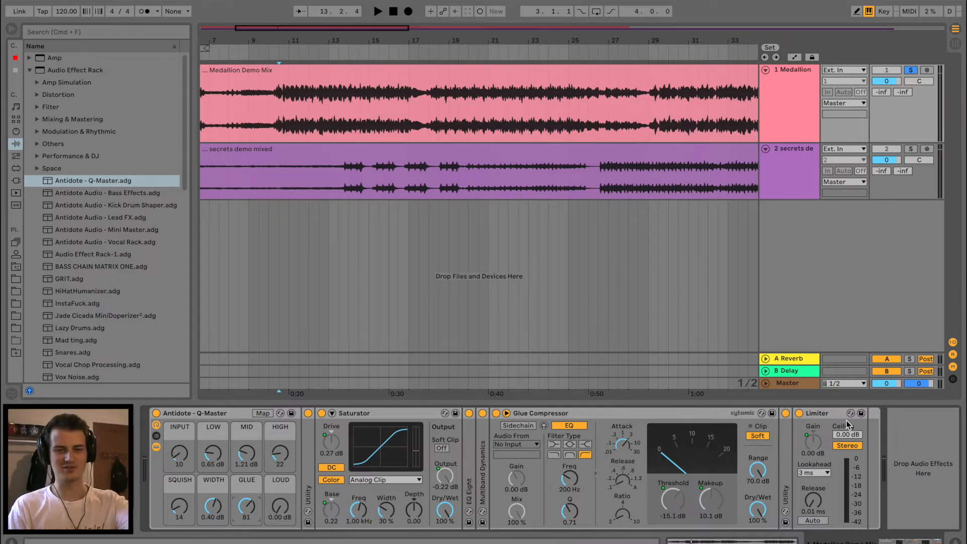
Audition the LOUD and GLUE macros during playback, setting LOUD to 1.10 dB and GLUE to 94
key("space")
left_click_drag(282, 506, 283, 518)
left_click_drag(283, 519, 283, 526)
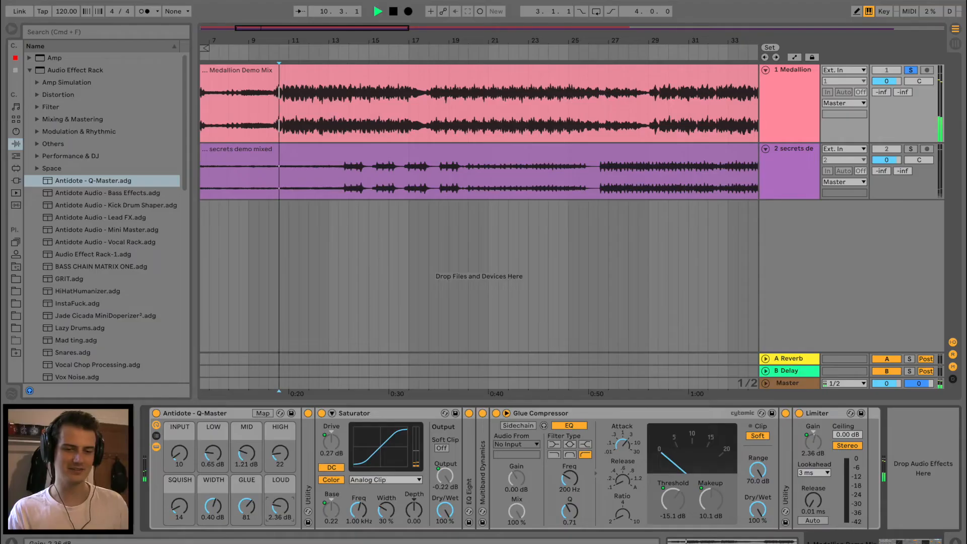
left_click_drag(281, 507, 248, 500)
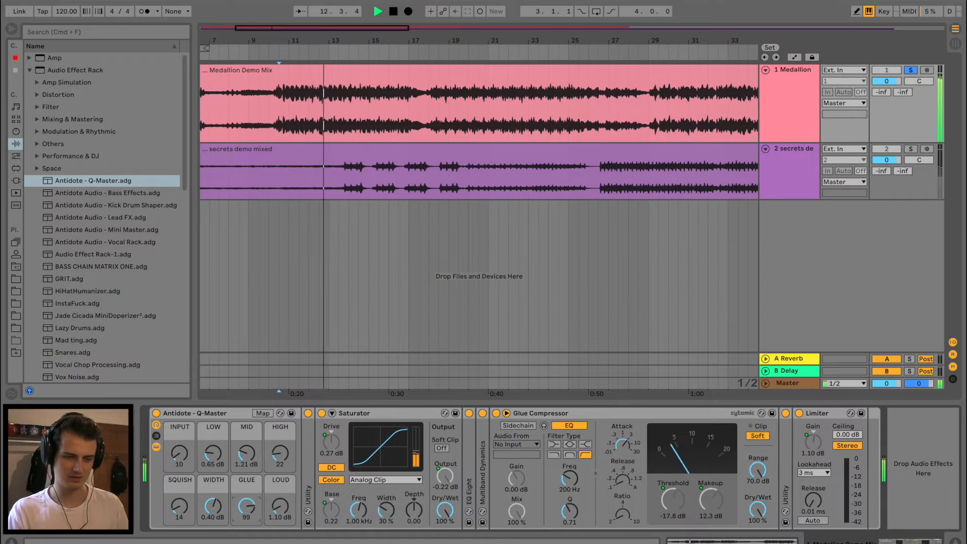
key("space")
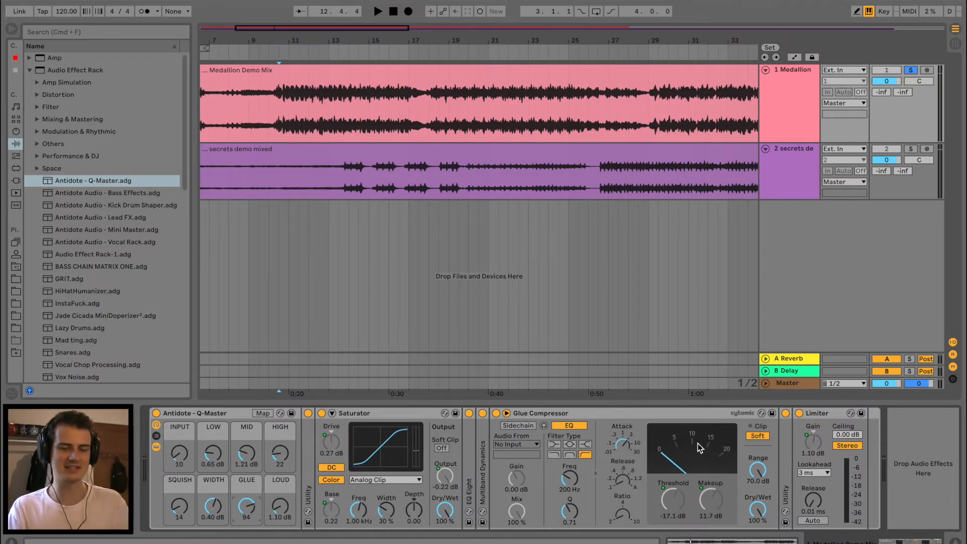
Rename the rack's GLUE macro to GLUE/LOUD and its LOUD macro to DONT
left_click(255, 482)
key("super+r")
type("GLUE/LOUD")
left_click(288, 482)
key("super+r")
type("END")
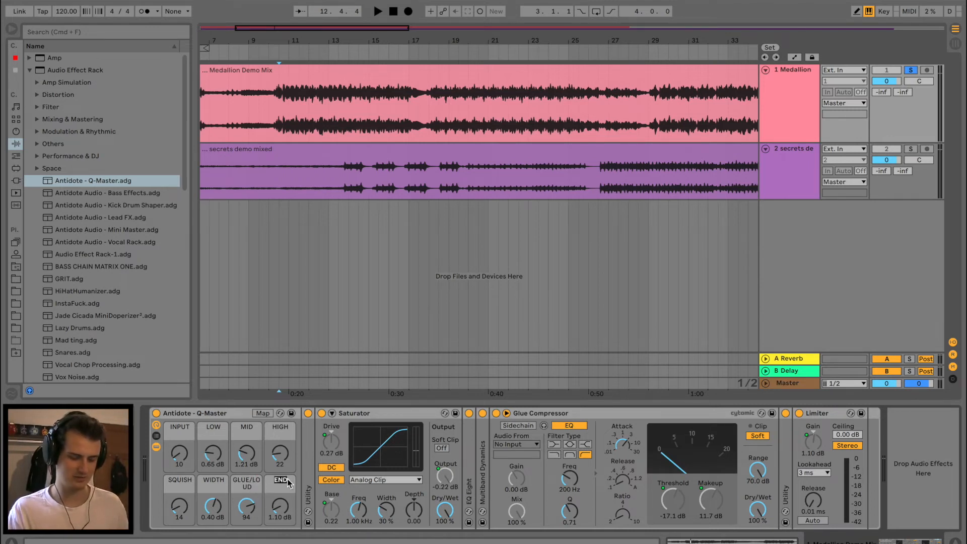
type("DONT")
Fine-tune by ear during playback, setting the DONT macro to 0.55 dB and the GLUE/LOUD macro to 83
key("space")
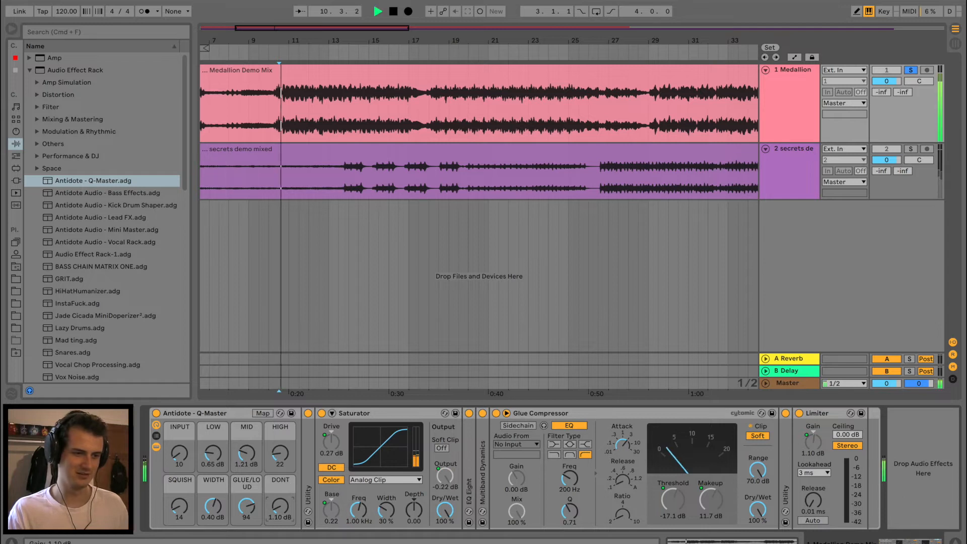
mouse_move(286, 513)
left_mouse_down()
mouse_move(286, 418)
mouse_move(285, 510)
left_mouse_up()
key("space")
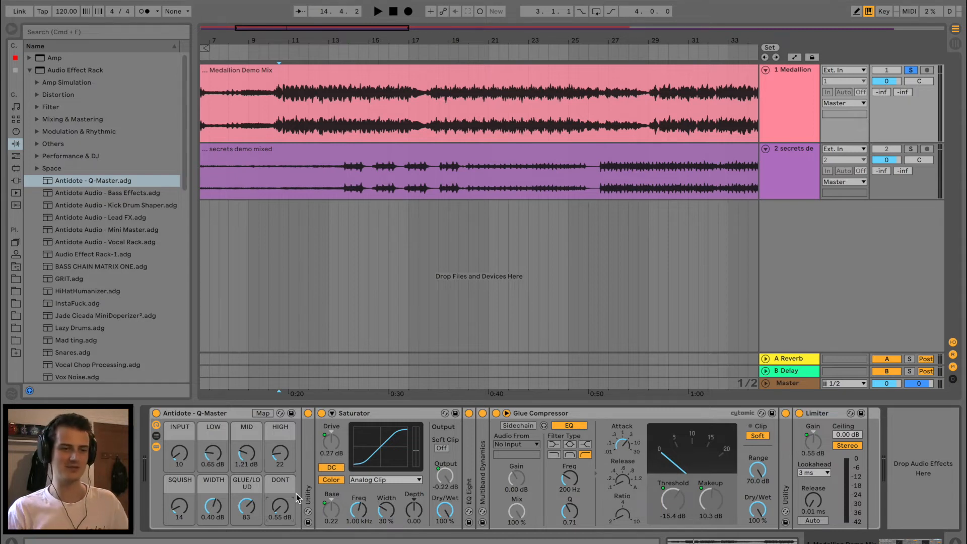
Fold the Saturator and Glue Compressor, unfold Multiband Dynamics, and raise the SQUISH macro to 119
left_click(379, 413)
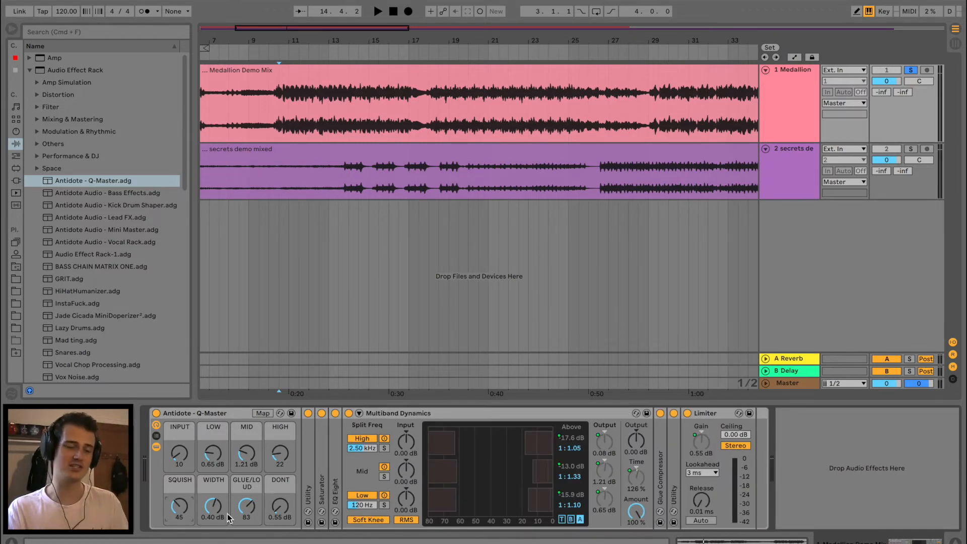
left_click_drag(183, 513, 182, 476)
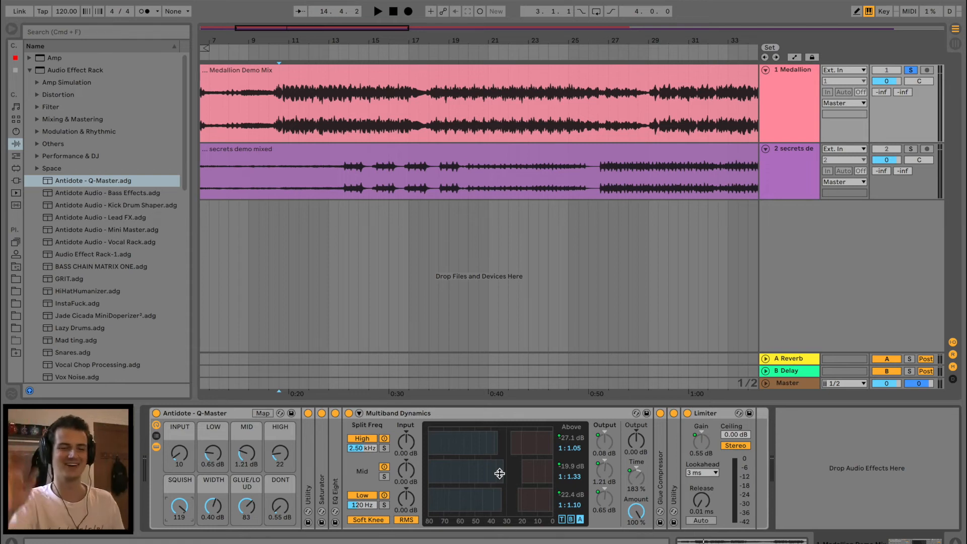
Set the LOW macro to 5.46 dB and MID to 3.10 dB, then unfold EQ Eight and set HIGH to 6
left_click_drag(218, 464, 296, 490)
double_click(337, 455)
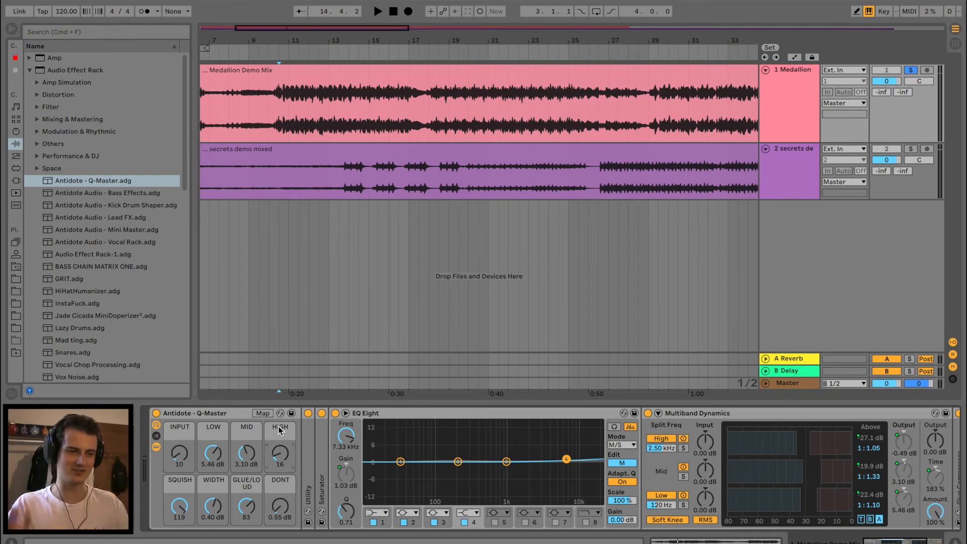
mouse_move(275, 463)
left_mouse_down()
mouse_move(275, 421)
mouse_move(275, 467)
left_mouse_up()
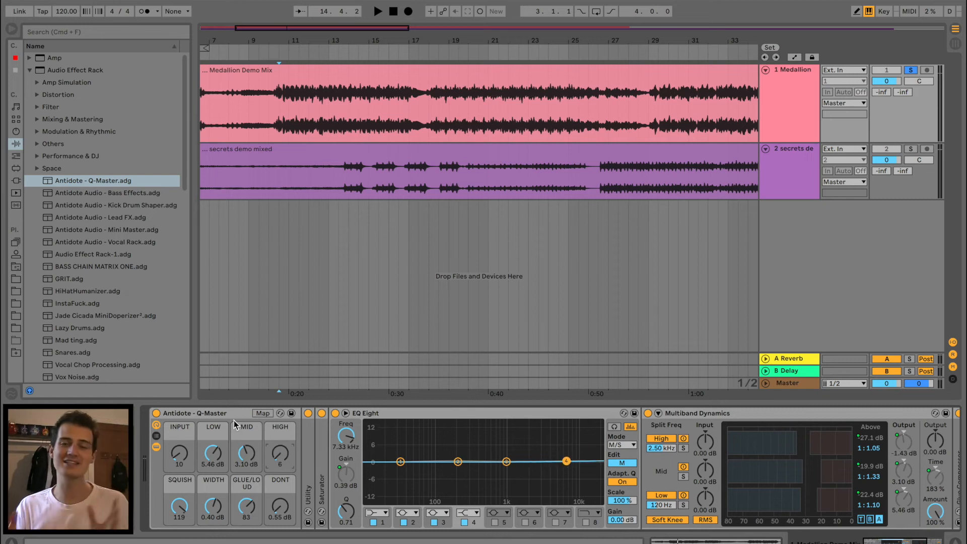